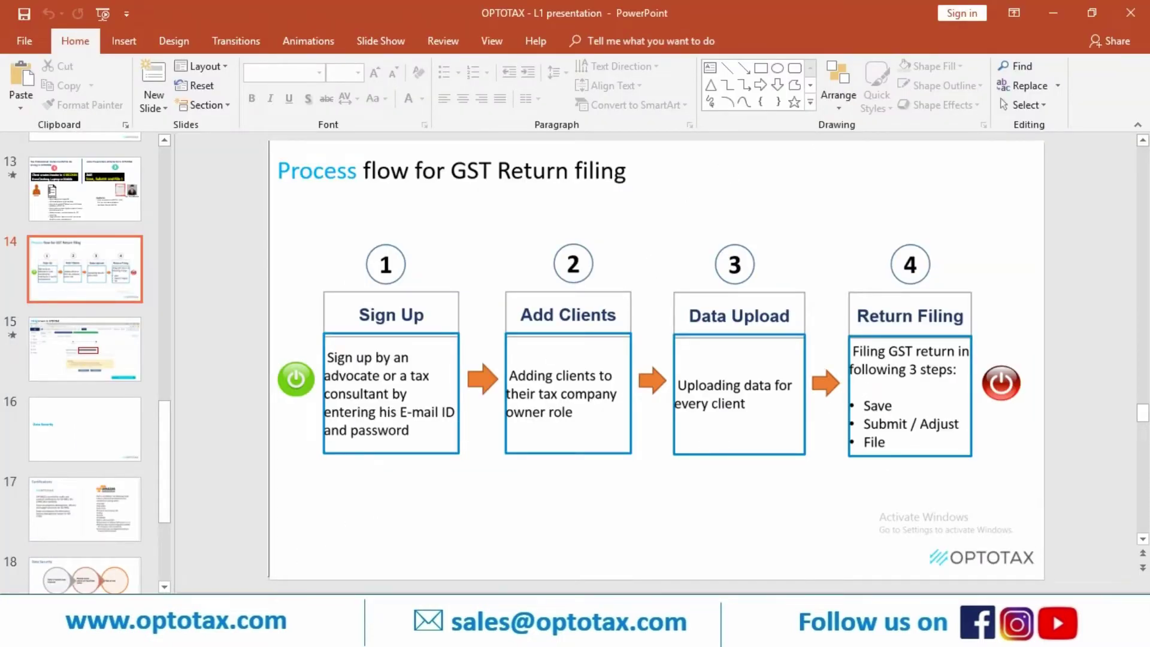
Step: Start the PowerPoint slide show from the current slide, 14
{"action": "key", "text": "shift+F5"}
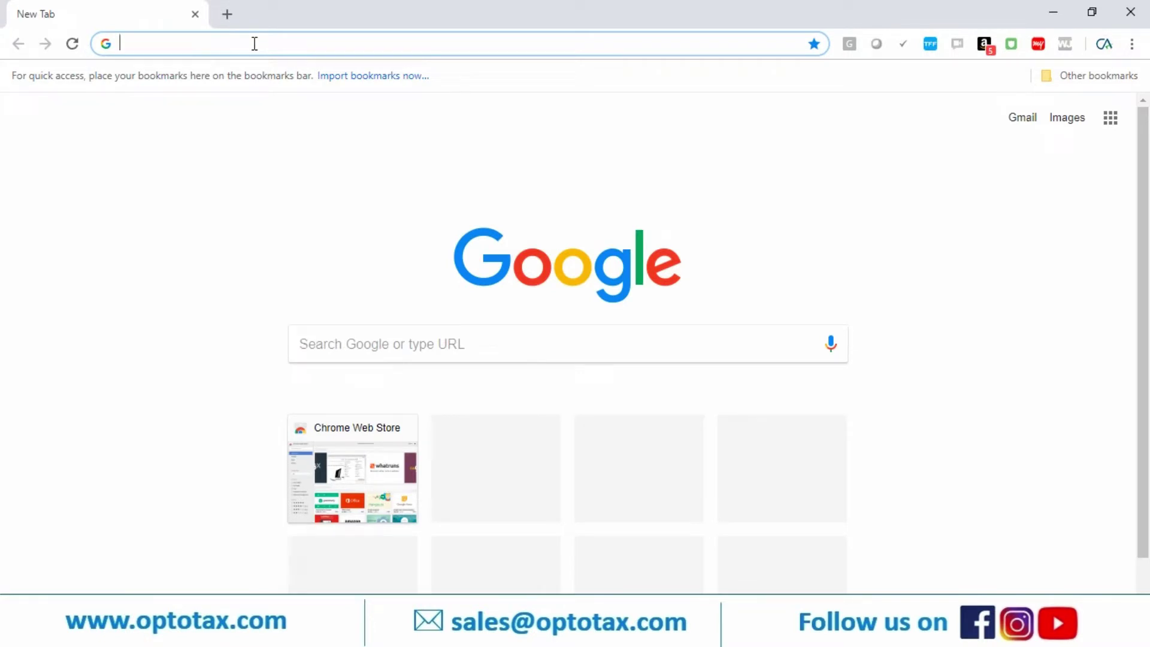
Step: Go to gst.optotax.com in the new Chrome tab
{"action": "type", "text": "gst"}
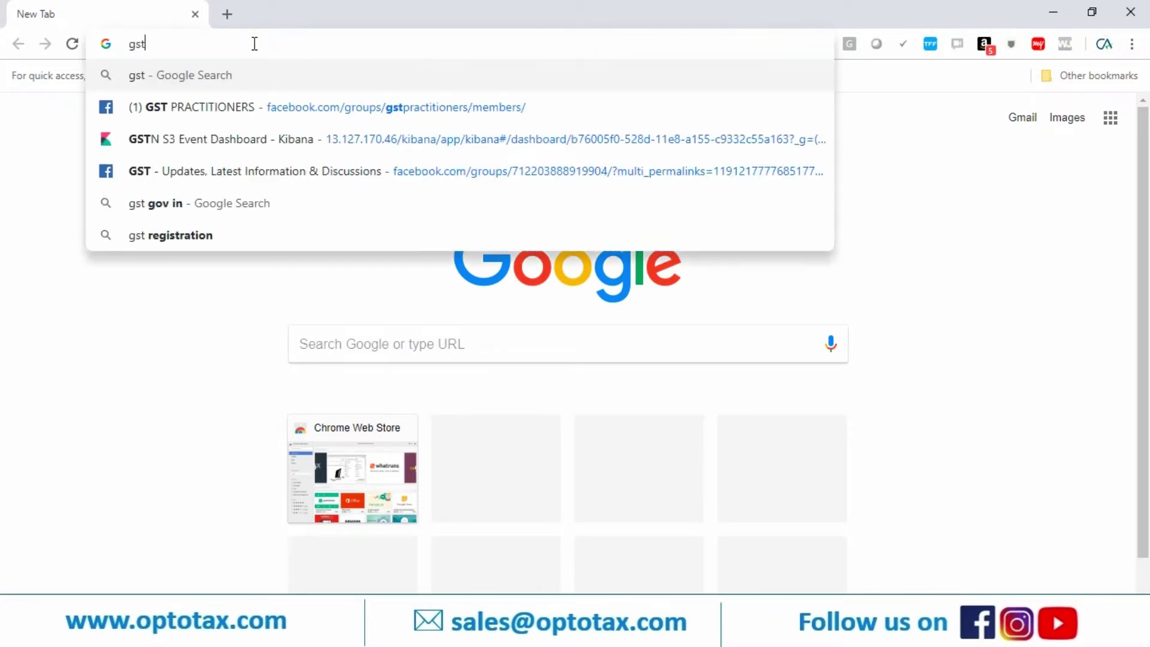
{"action": "type", "text": ".op"}
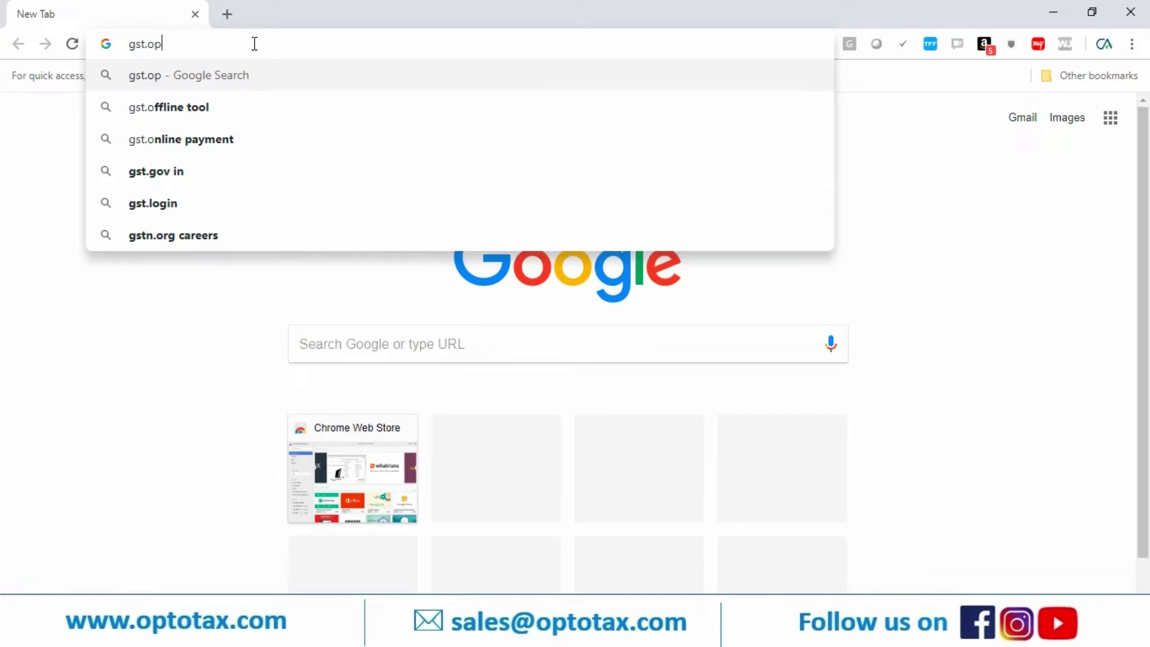
{"action": "type", "text": "tota"}
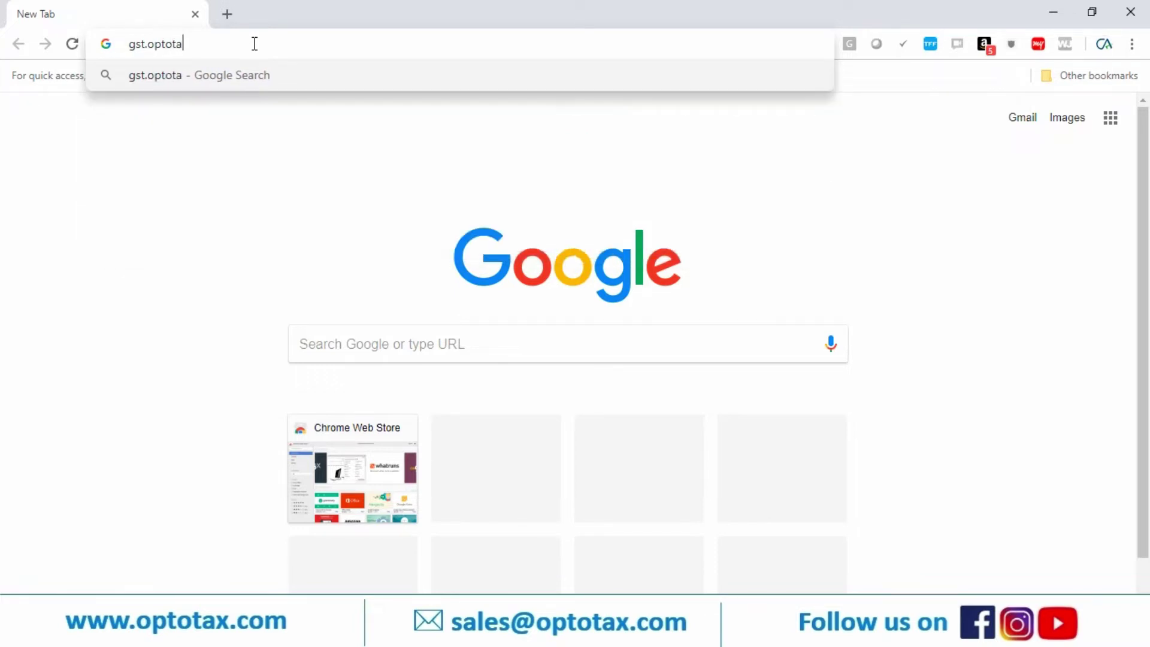
{"action": "type", "text": "x.com"}
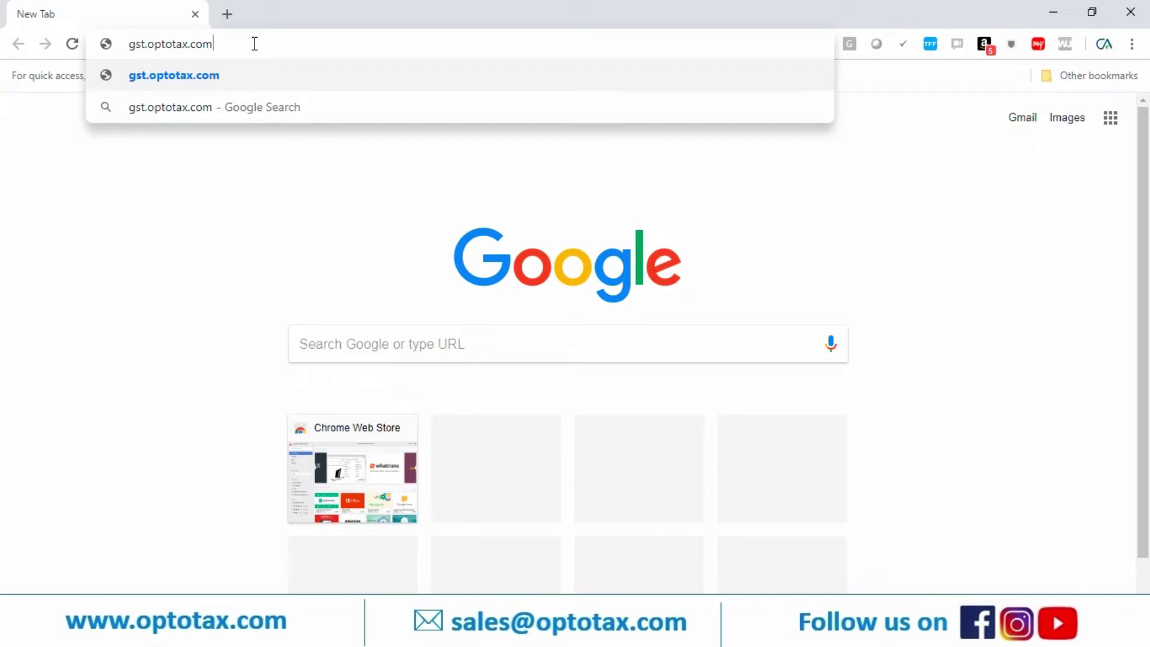
{"action": "left_click", "coordinate": [205, 75]}
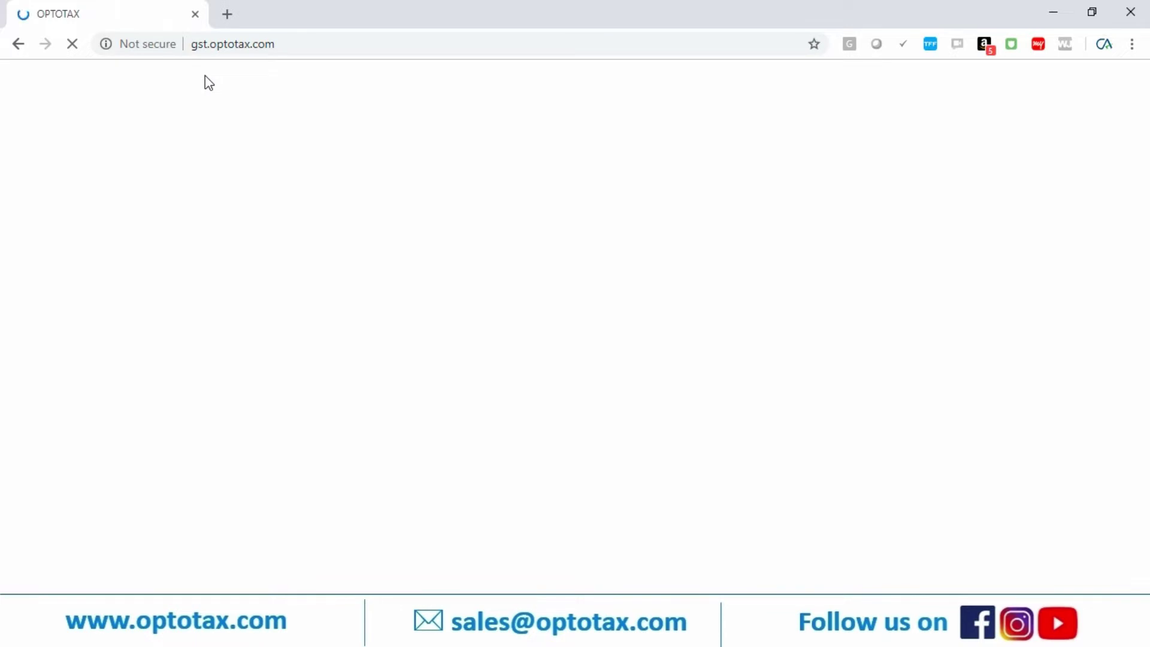
Step: On the Sign Up tab, try signing up with Google, then back out of the account chooser
{"action": "left_click", "coordinate": [468, 360]}
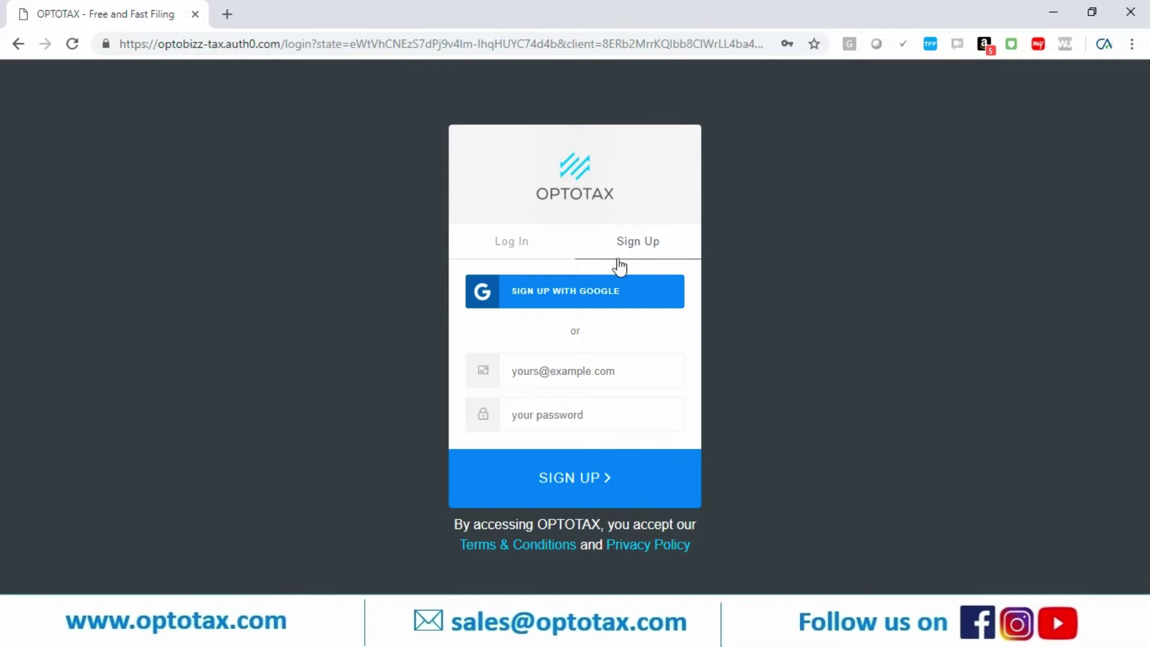
{"action": "left_click", "coordinate": [556, 291]}
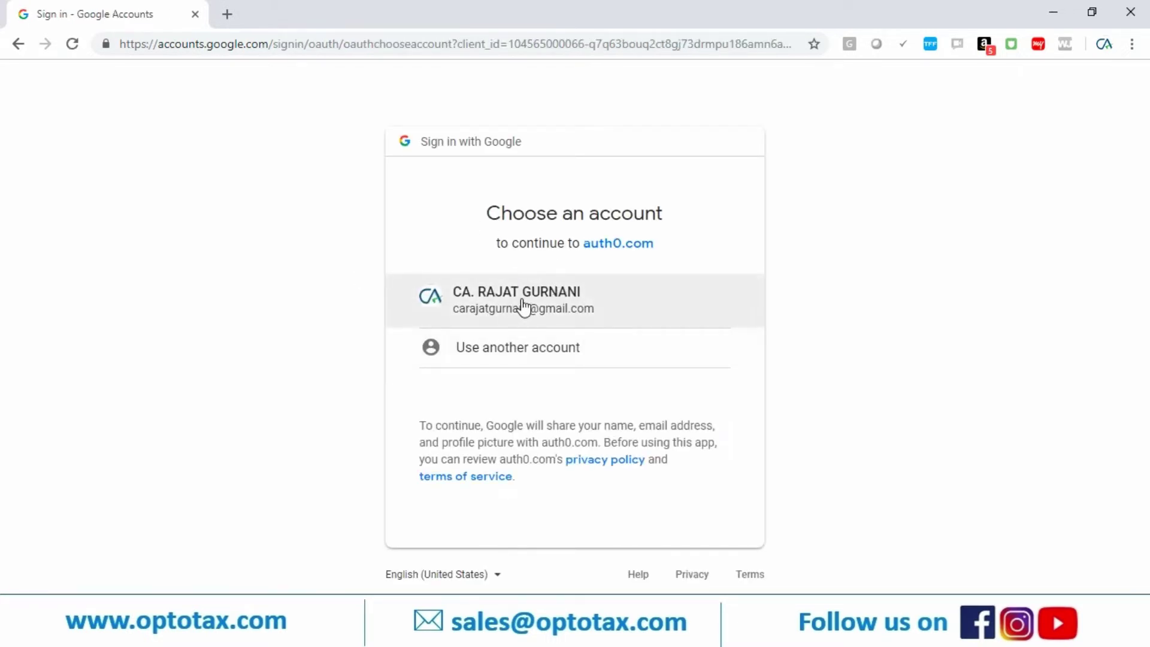
{"action": "left_click", "coordinate": [20, 45]}
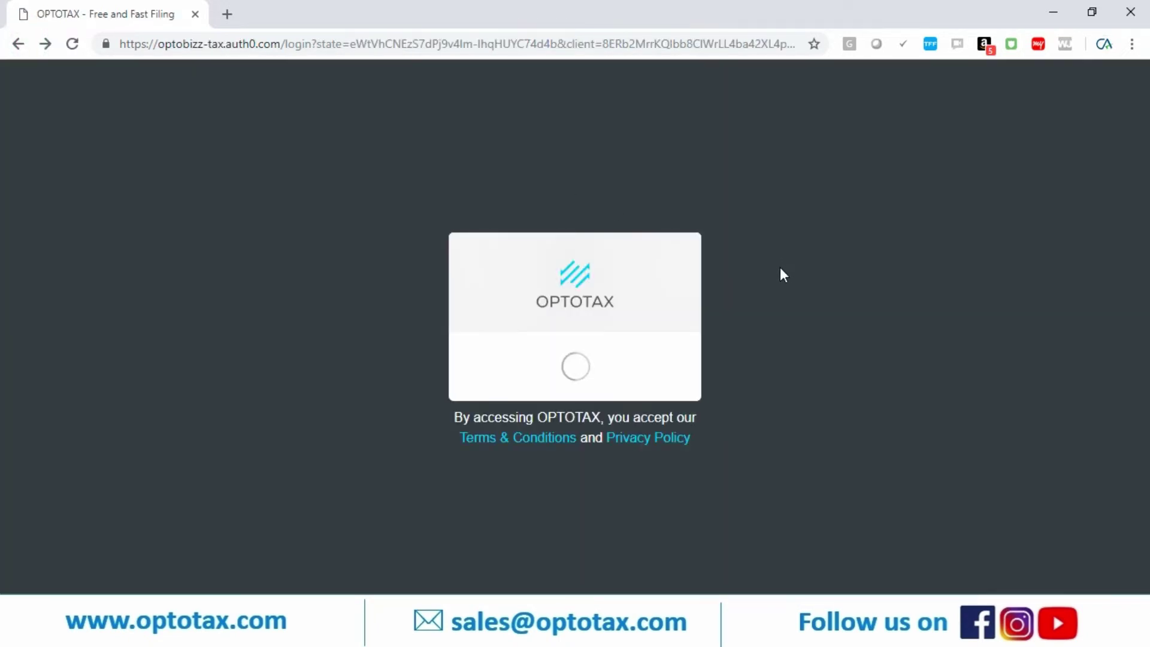
Step: Replace the sample address in the e-mail field with your own e-mail address
{"action": "triple_click", "coordinate": [581, 380]}
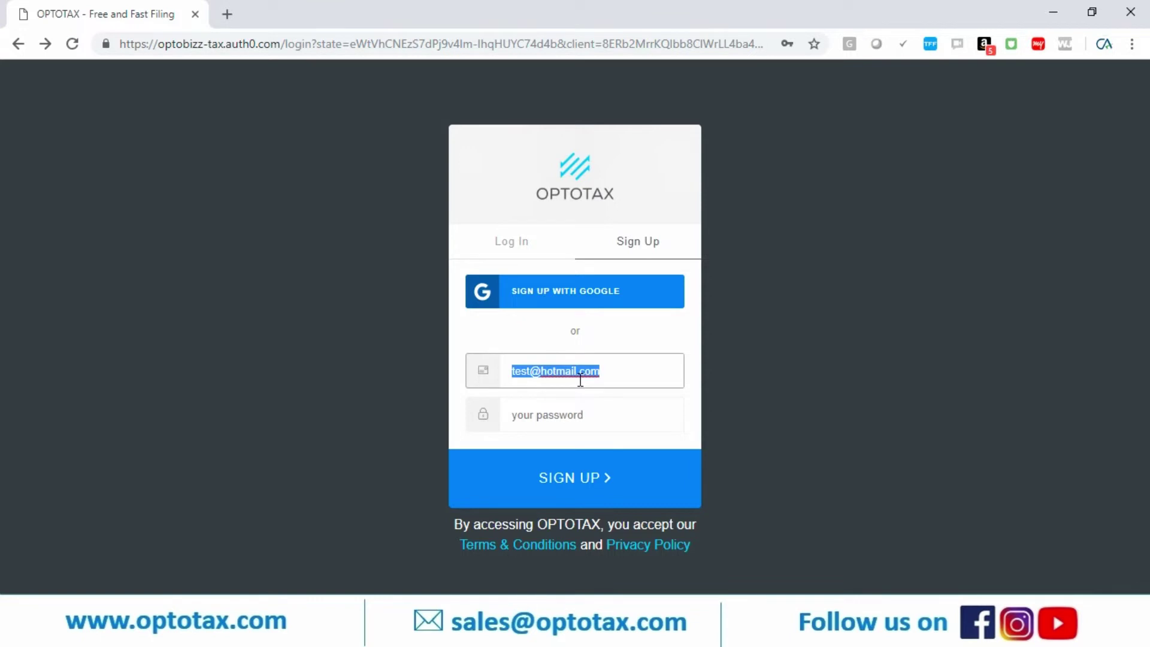
{"action": "key", "text": "BackSpace"}
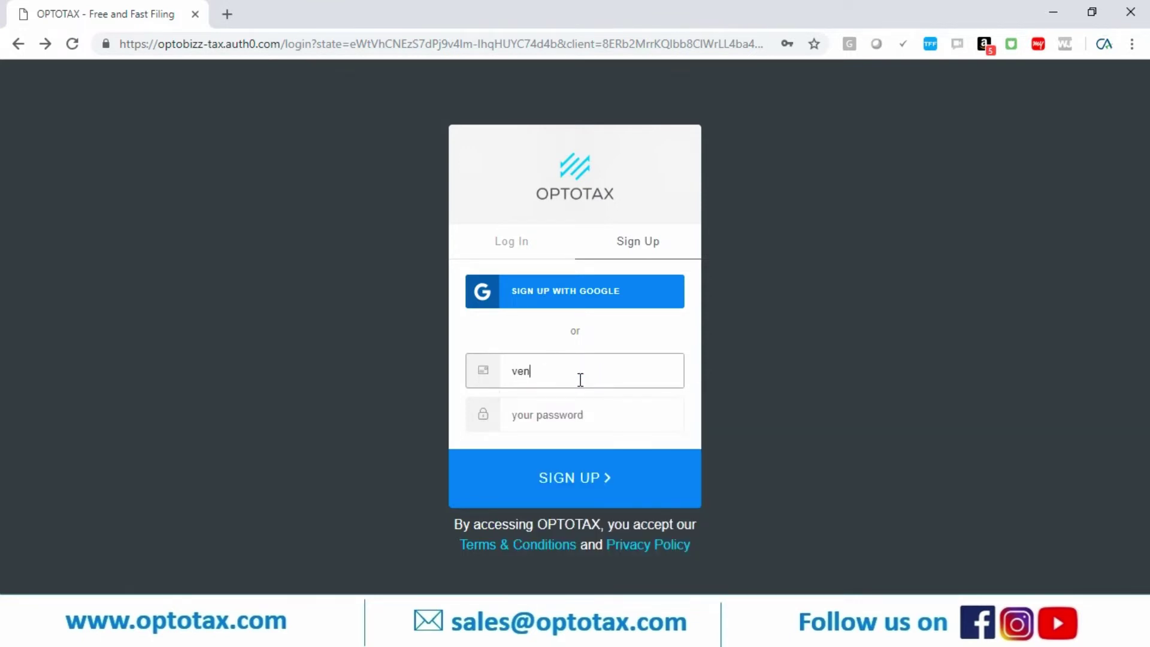
Step: Enter a rule-compliant account password, retyping it once, and submit the sign-up form
{"action": "left_click", "coordinate": [593, 416]}
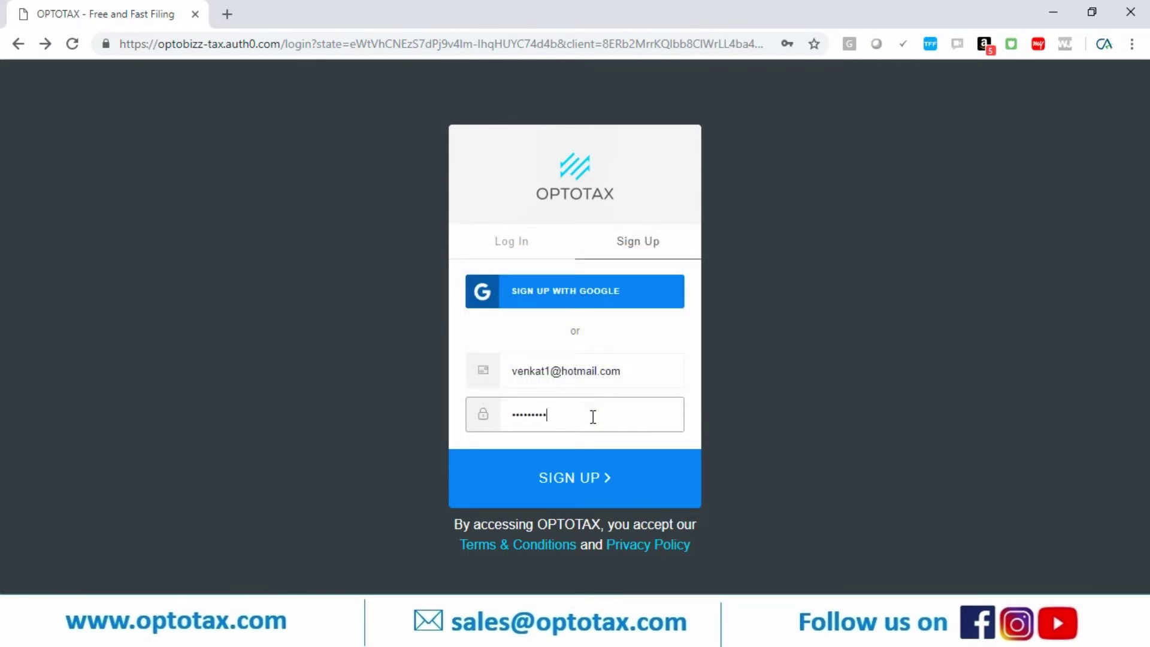
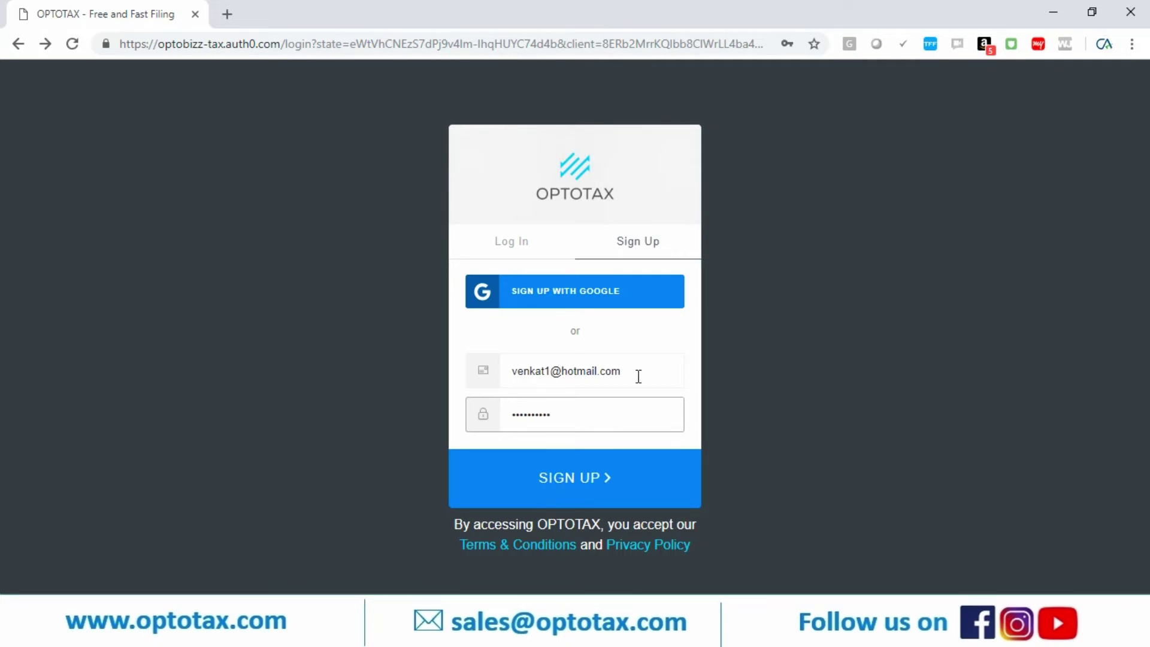
{"action": "left_click", "coordinate": [549, 485]}
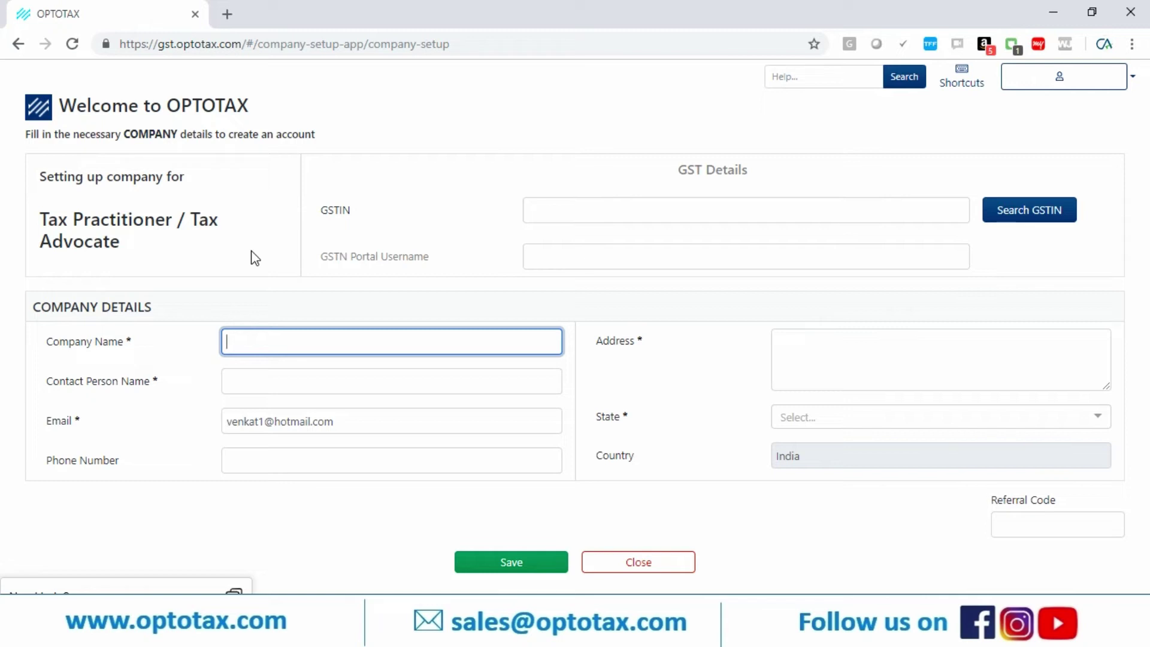
Step: Enter the company name and the contact person's full name
{"action": "type", "text": "ve"}
{"action": "key", "text": "BackSpace"}
{"action": "key", "text": "BackSpace"}
{"action": "type", "text": "VENKAT & CO."}
{"action": "key", "text": "Tab"}
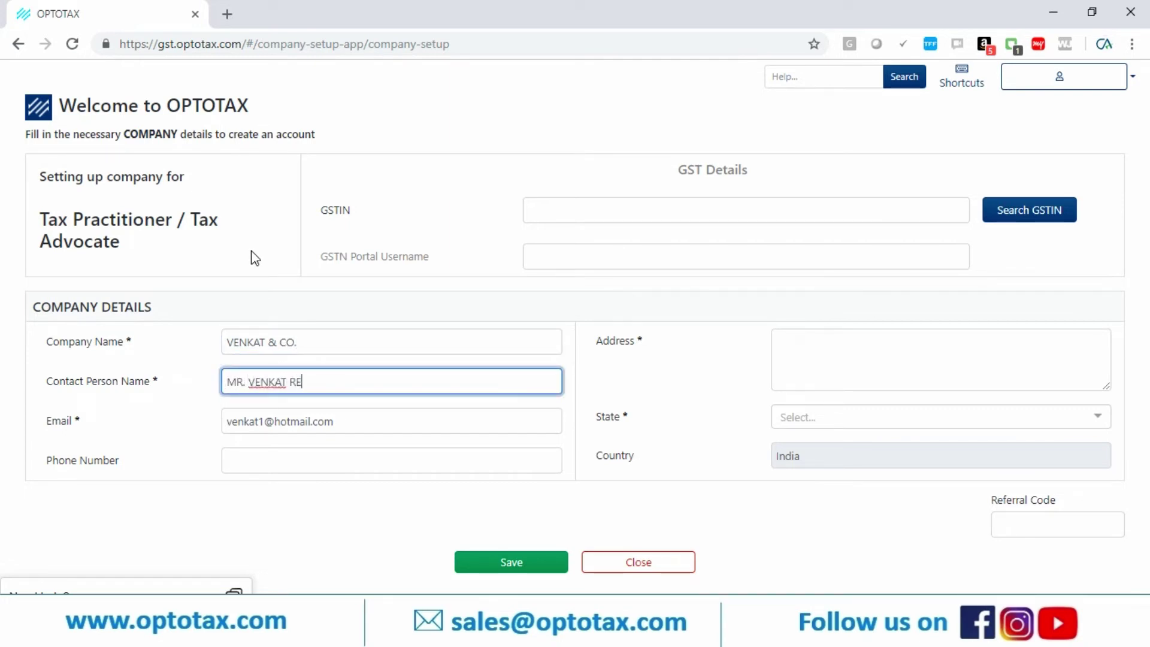
Step: Fill in the contact phone number and the company's postal address
{"action": "key", "text": "Tab"}
{"action": "key", "text": "Tab"}
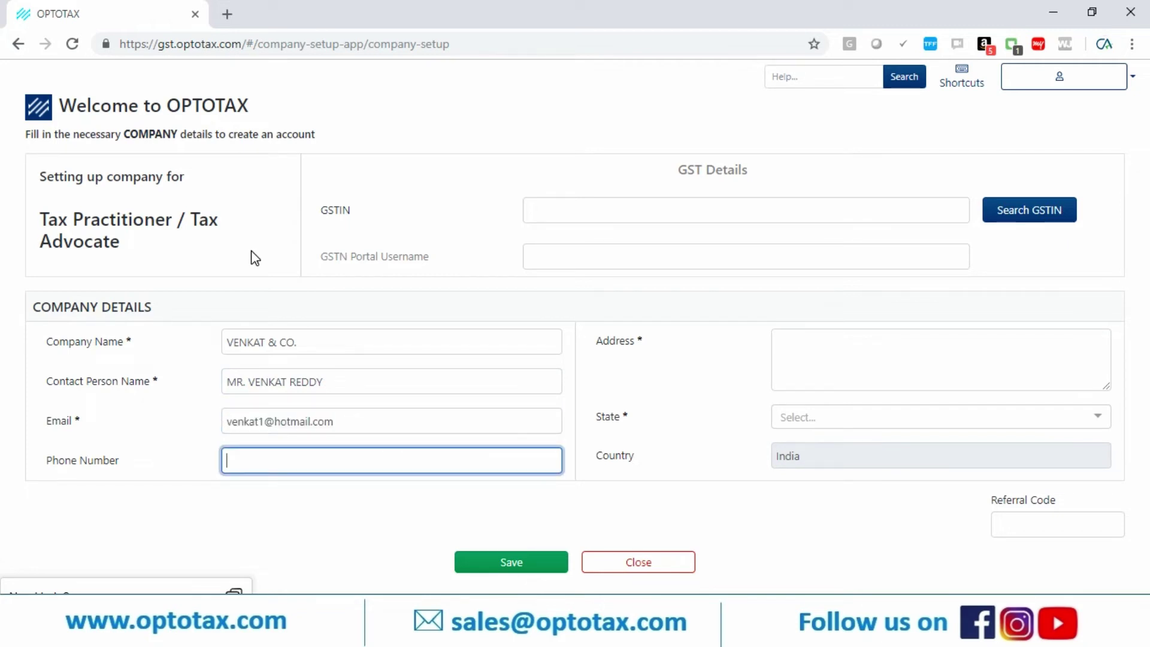
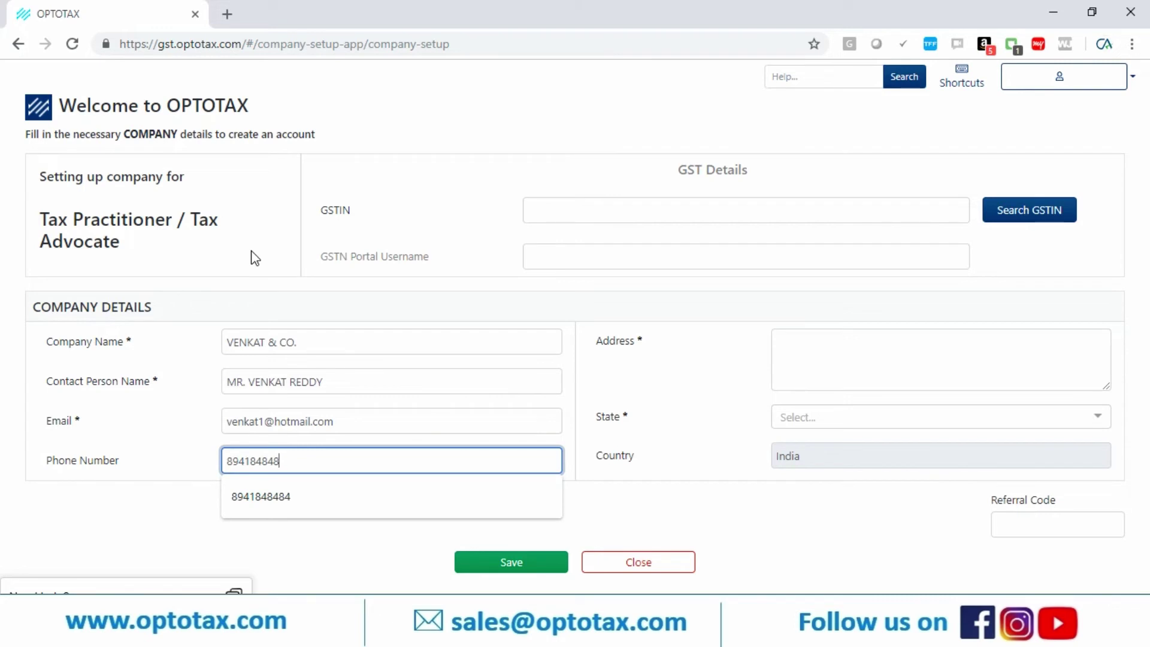
{"action": "left_click", "coordinate": [866, 352]}
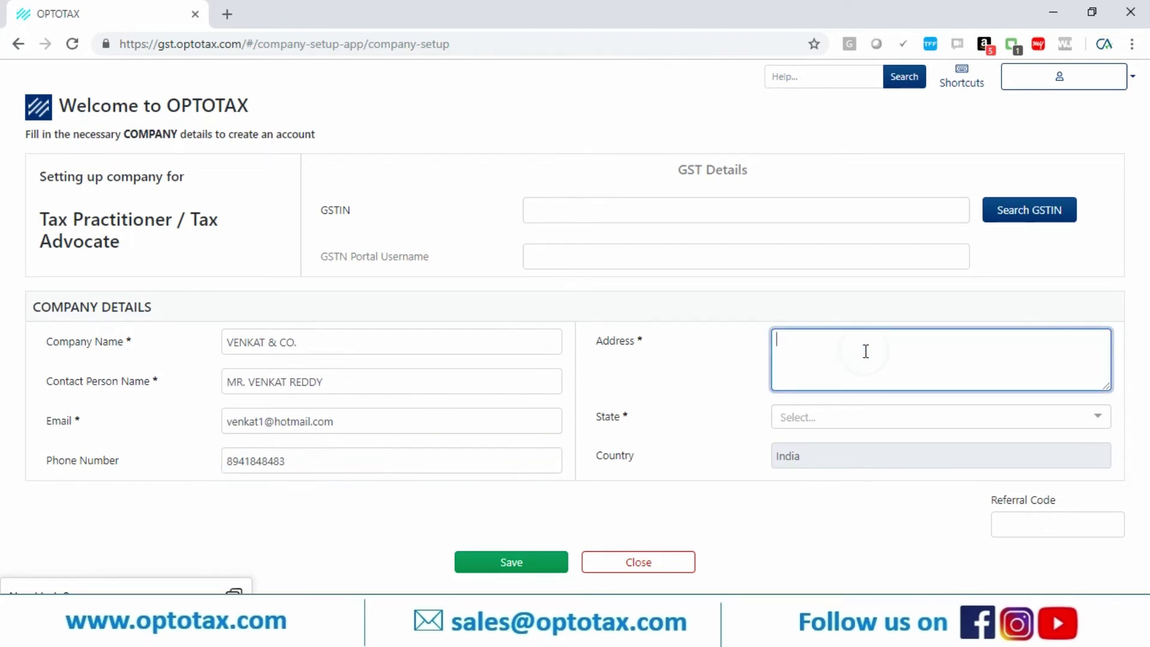
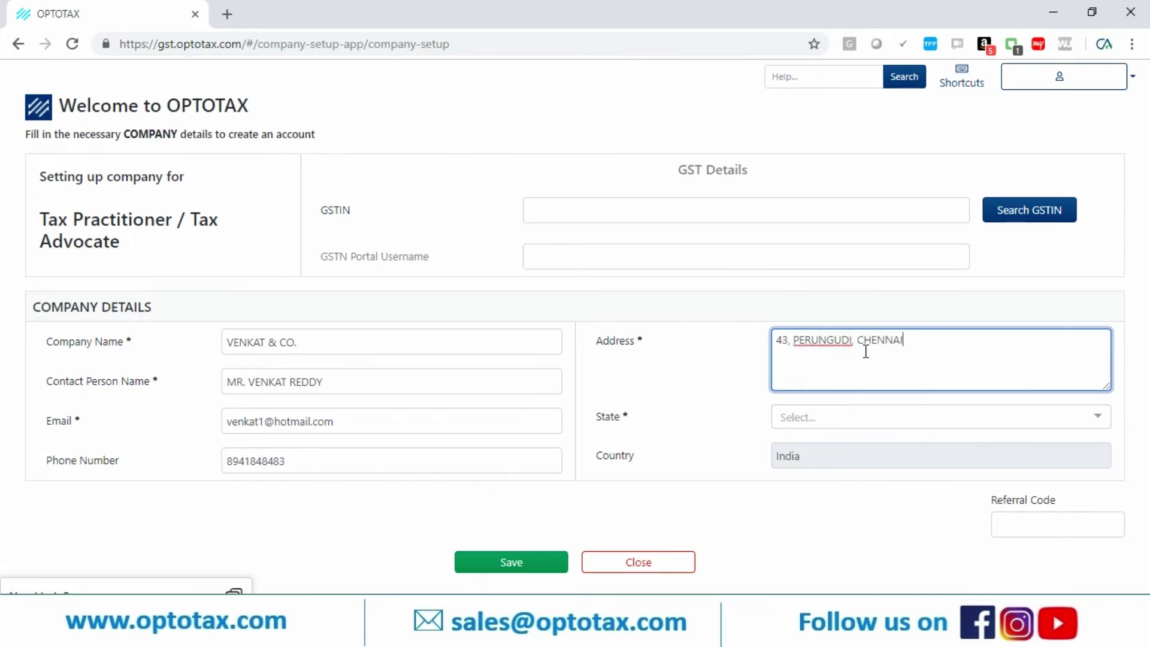
{"action": "left_click", "coordinate": [812, 418]}
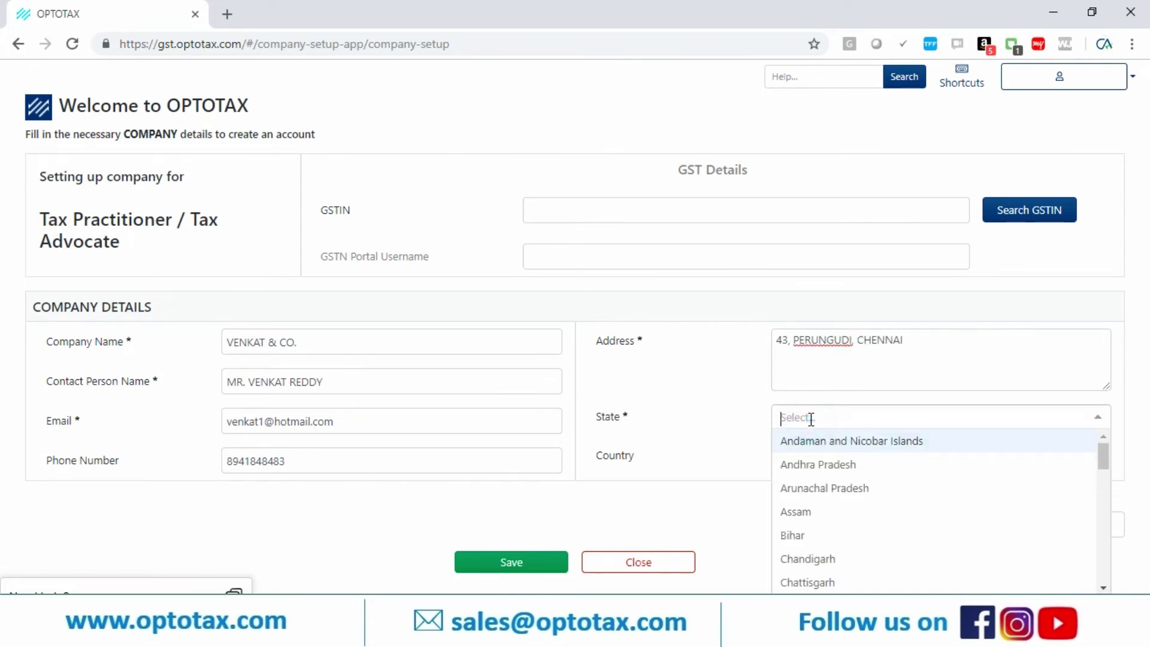
Step: Pick Tamil Nadu as the company's state, with India as the country
{"action": "type", "text": "Tamil"}
{"action": "key", "text": "Return"}
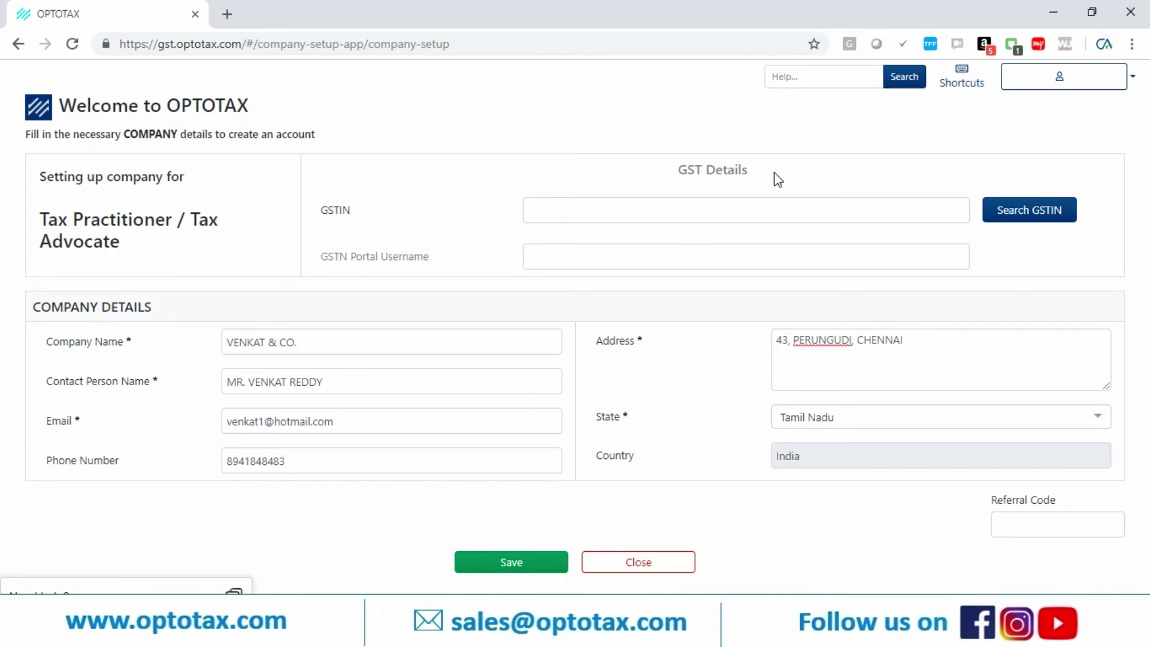
{"action": "left_click", "coordinate": [1001, 525]}
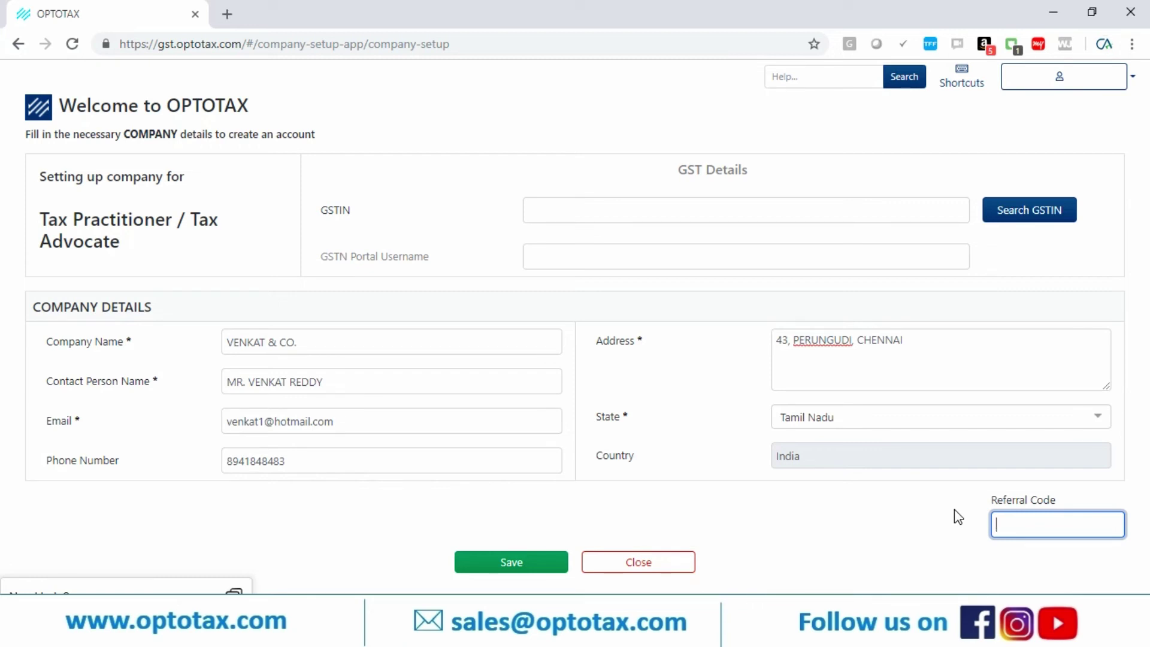
Step: Enter the referral code and save the company details to create the account
{"action": "left_click", "coordinate": [955, 510]}
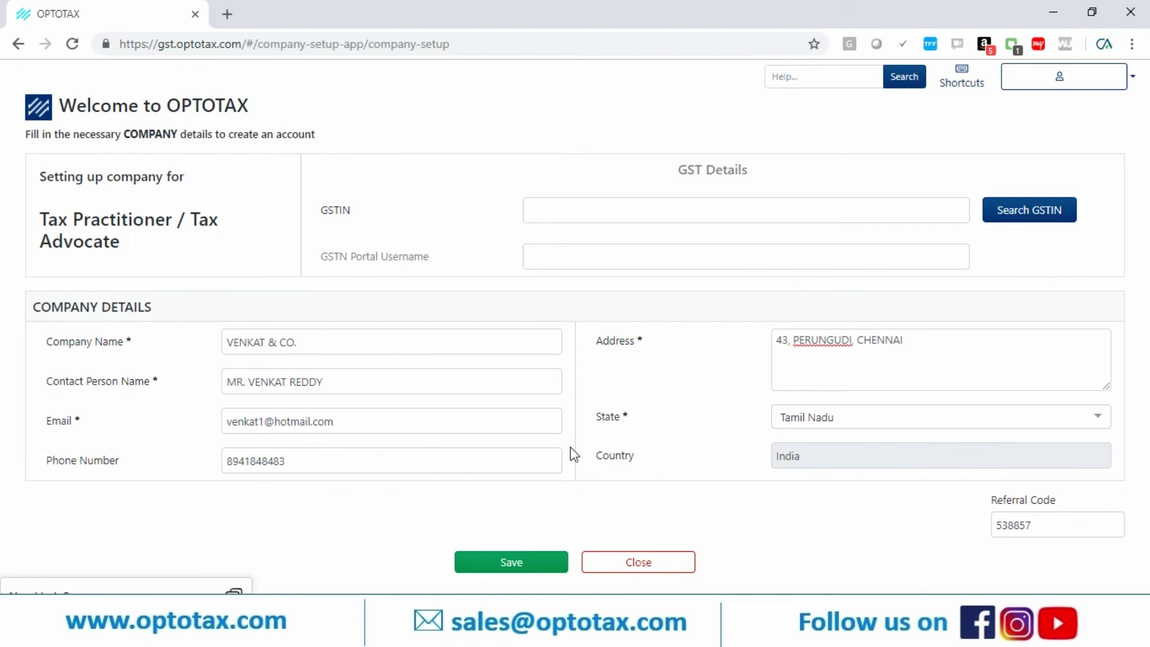
{"action": "left_click", "coordinate": [511, 564]}
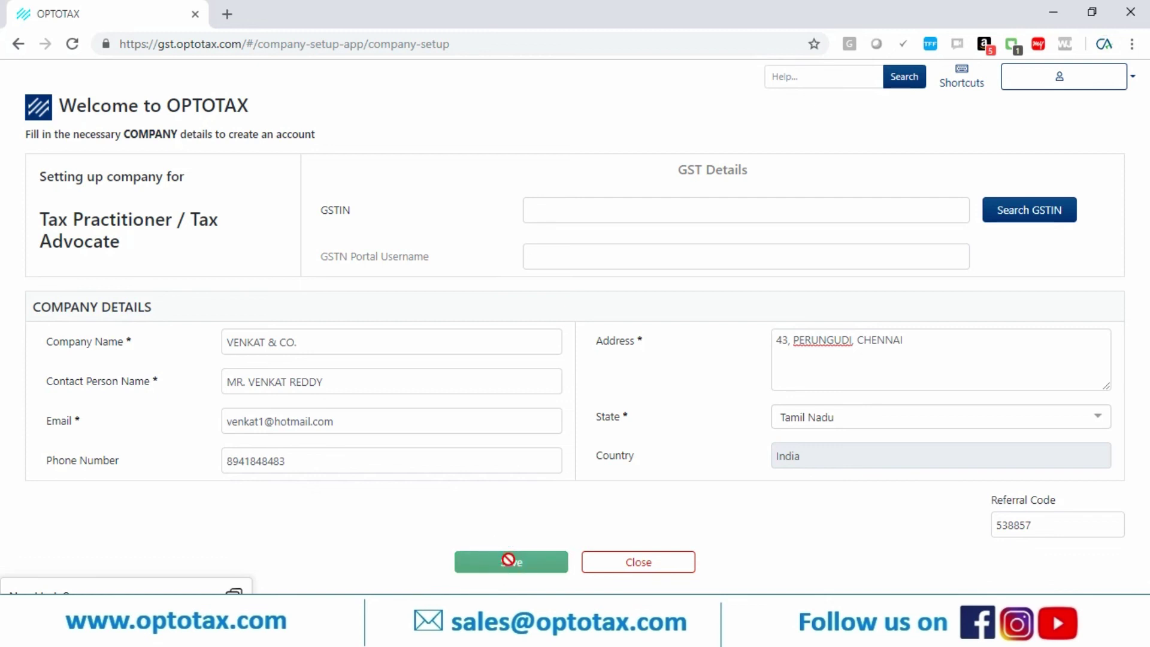